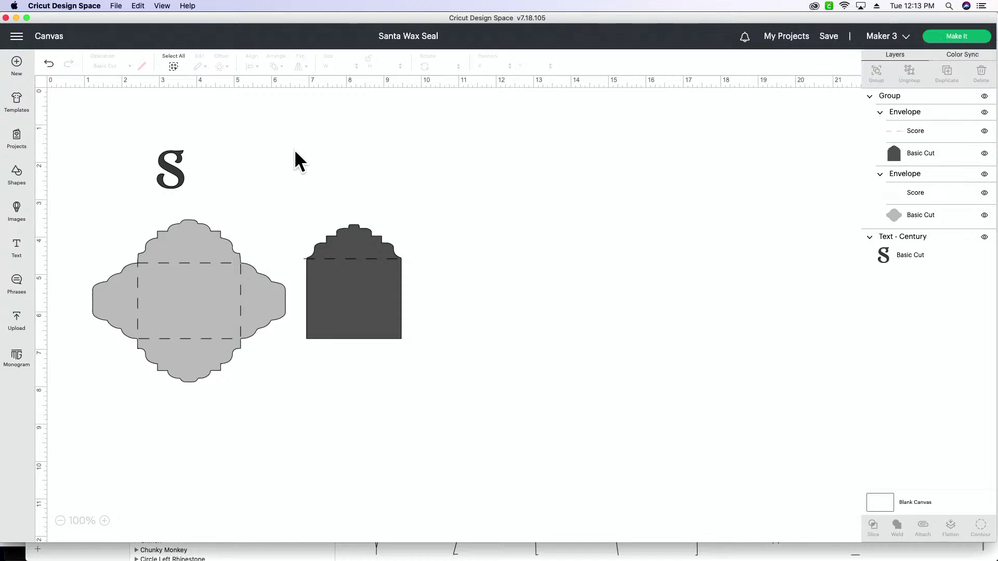
# Step: Switch to Chrome and search the Makers Gonna Learn cut files for "envelope"
pyautogui.moveTo(233, 305); pyautogui.dragTo(363, 312)
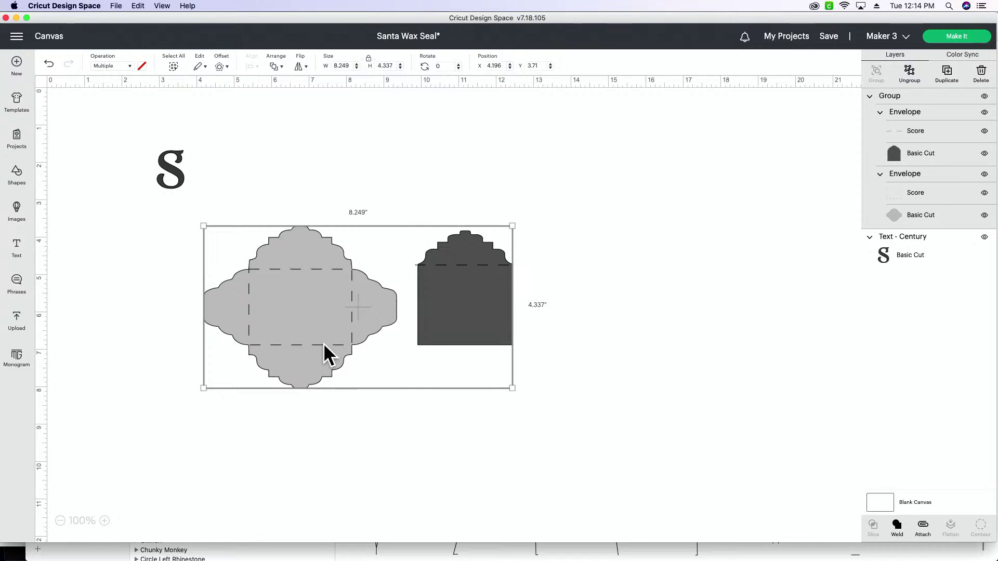
pyautogui.moveTo(587, 556)
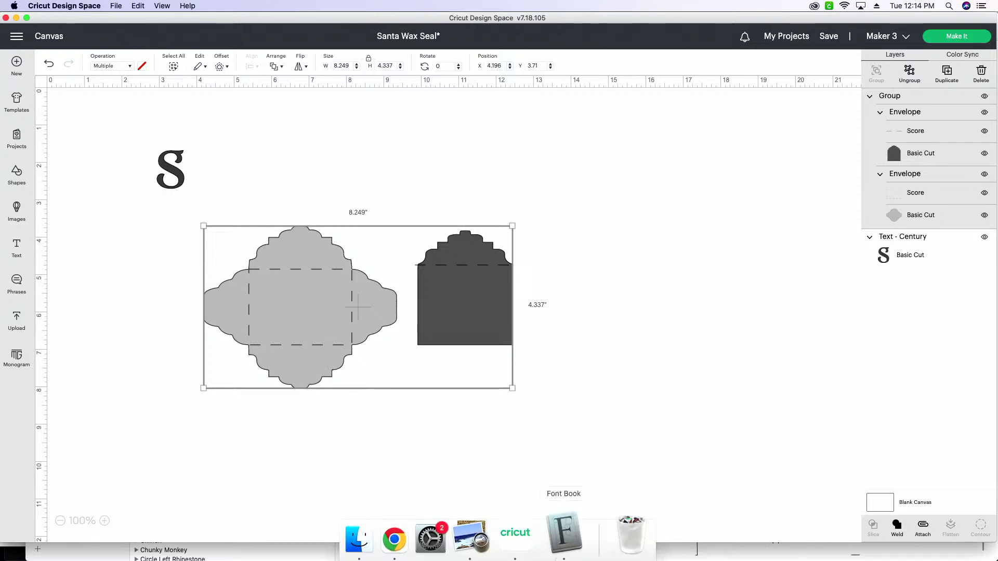
pyautogui.click(429, 532)
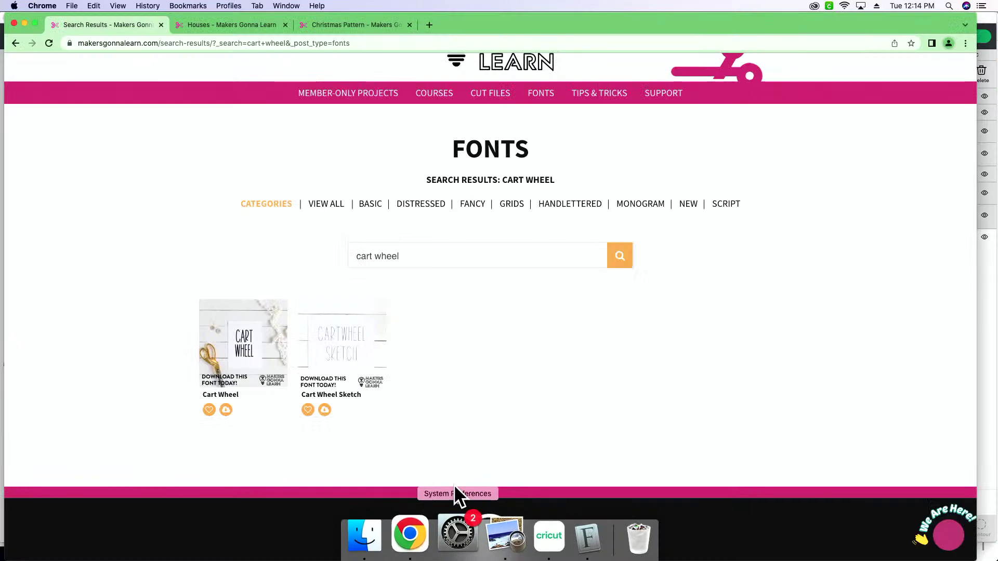
pyautogui.click(491, 95)
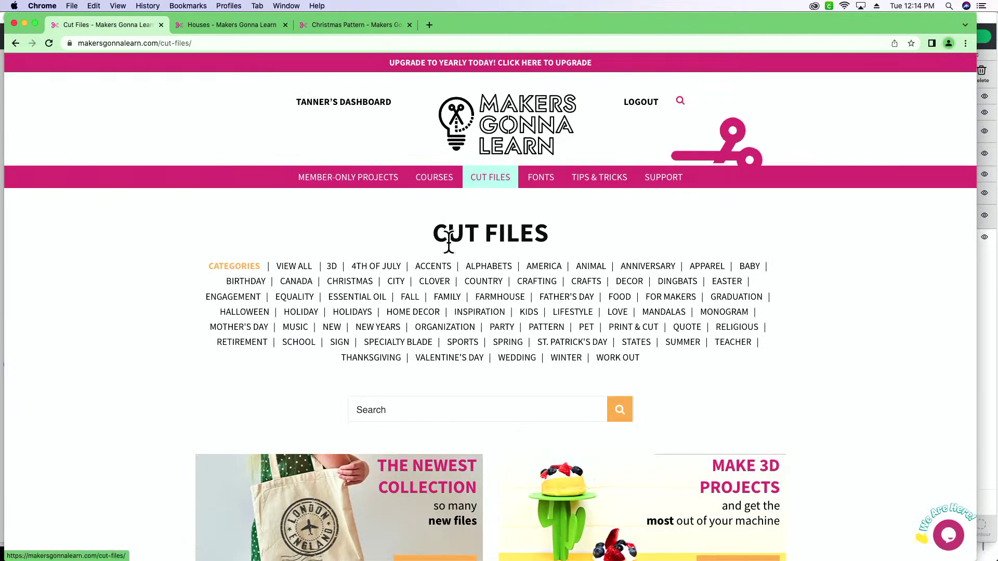
pyautogui.click(439, 410)
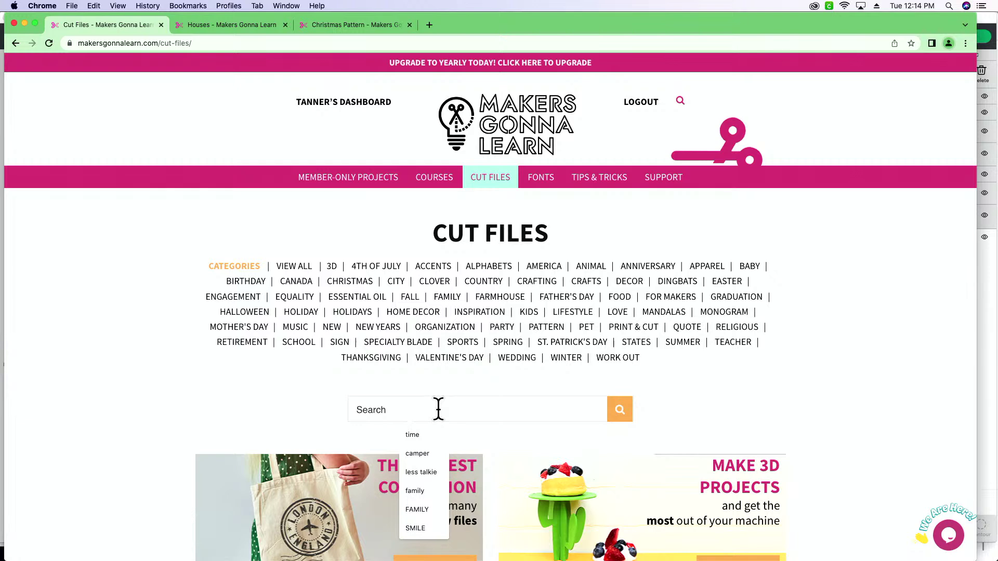
pyautogui.write('envelope')
pyautogui.press('Return')
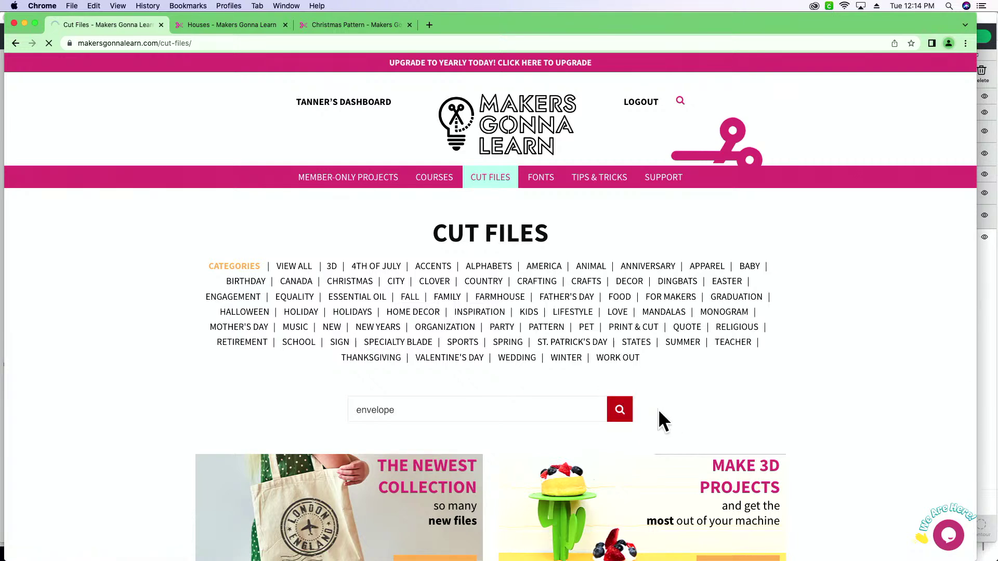
# Step: Download the Envelope 3 cut file, open the downloaded archive and move the Downloads window clear of the search results
pyautogui.scroll(-4, 659, 419)
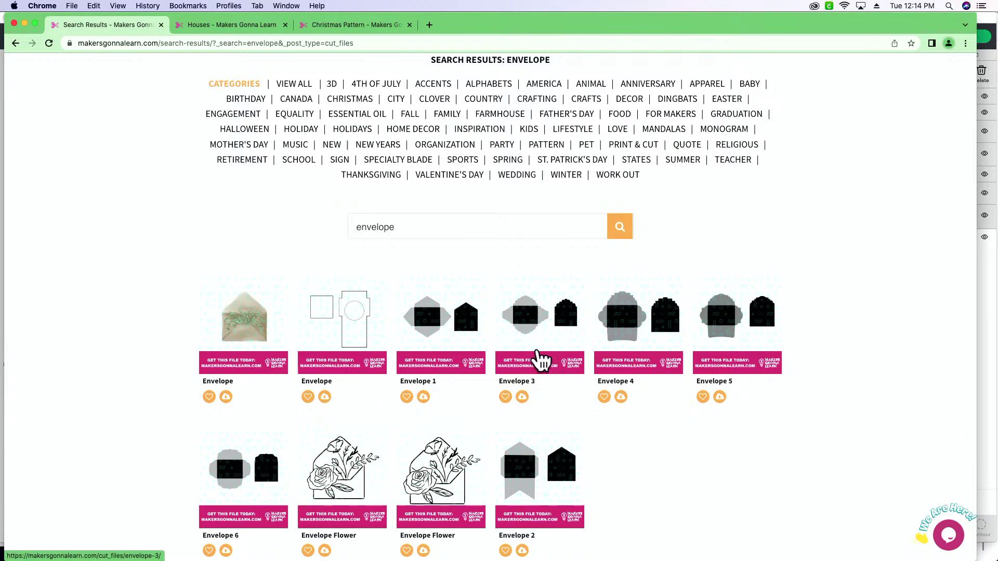
pyautogui.click(522, 396)
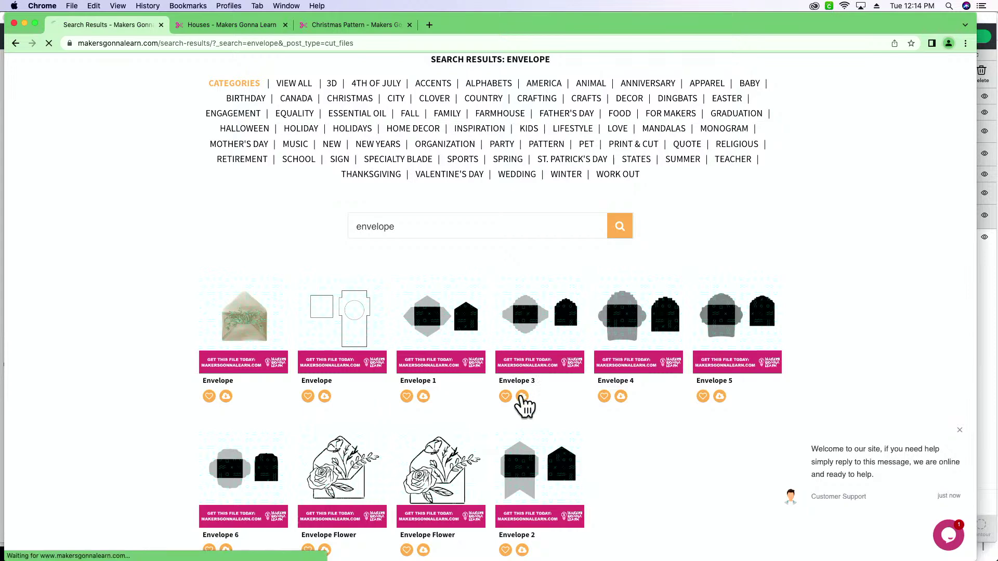
pyautogui.click(60, 547)
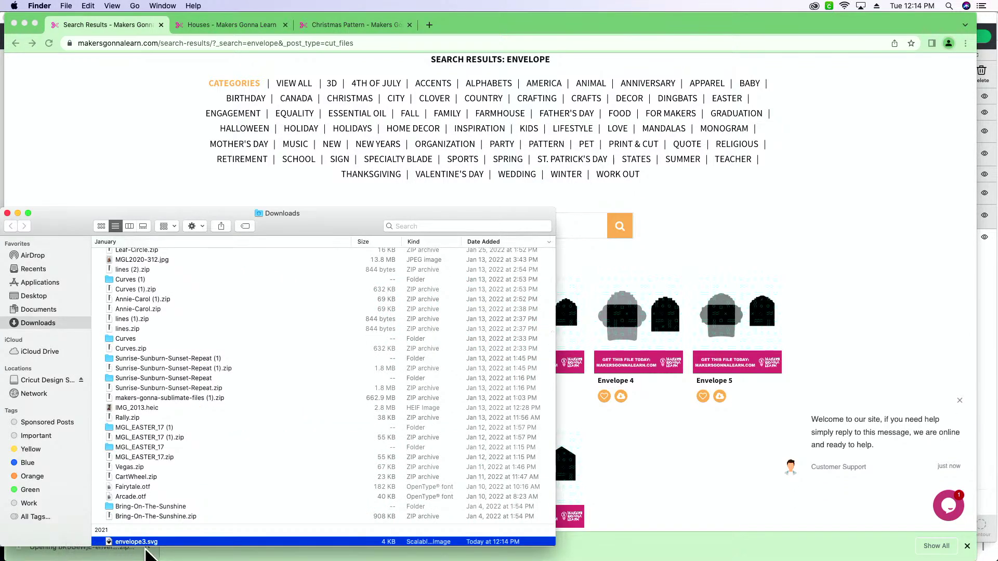
pyautogui.moveTo(42, 214); pyautogui.dragTo(330, 129)
pyautogui.moveTo(578, 136); pyautogui.dragTo(880, 93)
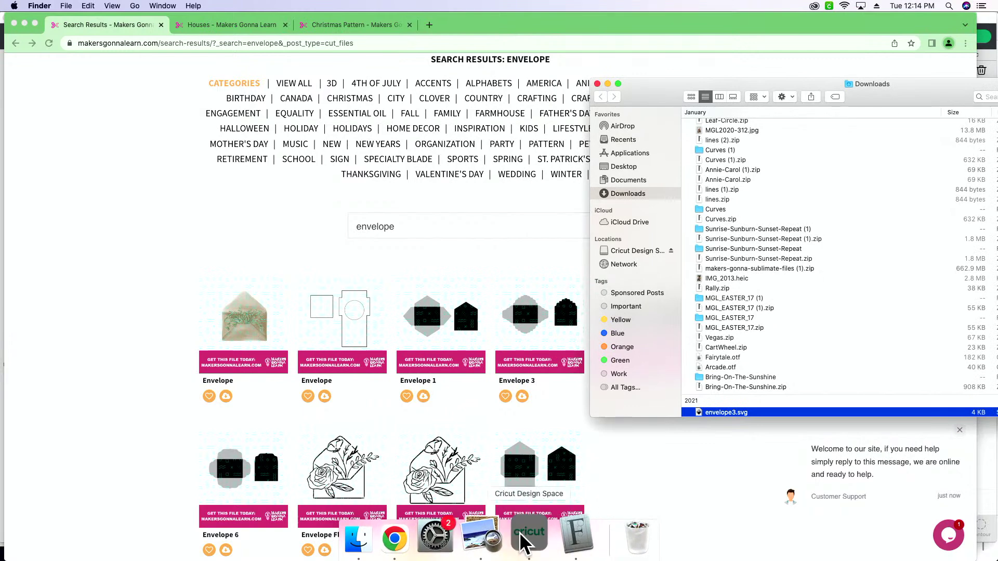
# Step: Switch to Cricut Design Space, narrow the Santa Wax Seal window and start a new image upload
pyautogui.click(520, 532)
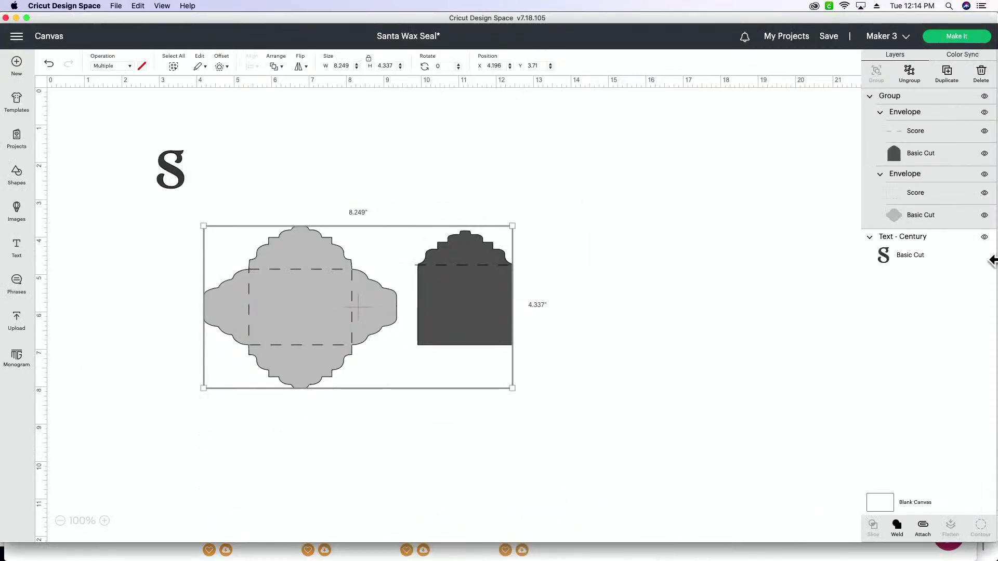
pyautogui.moveTo(996, 272); pyautogui.dragTo(869, 272)
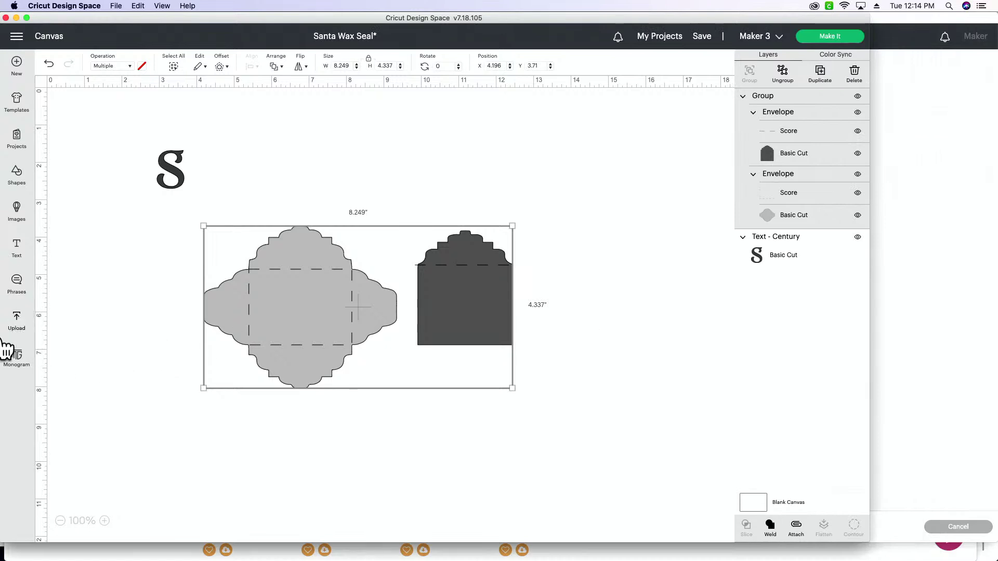
pyautogui.click(19, 325)
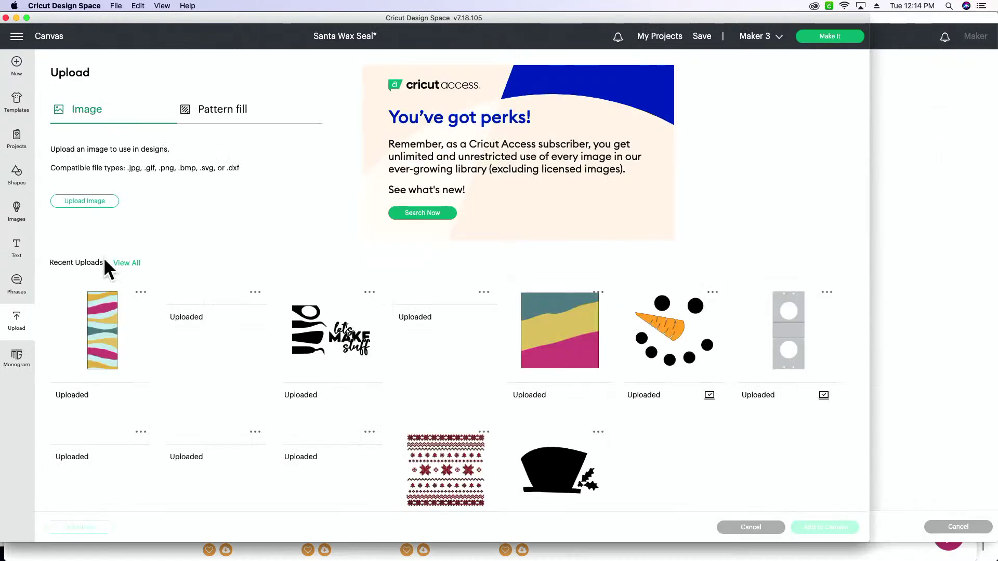
pyautogui.click(106, 202)
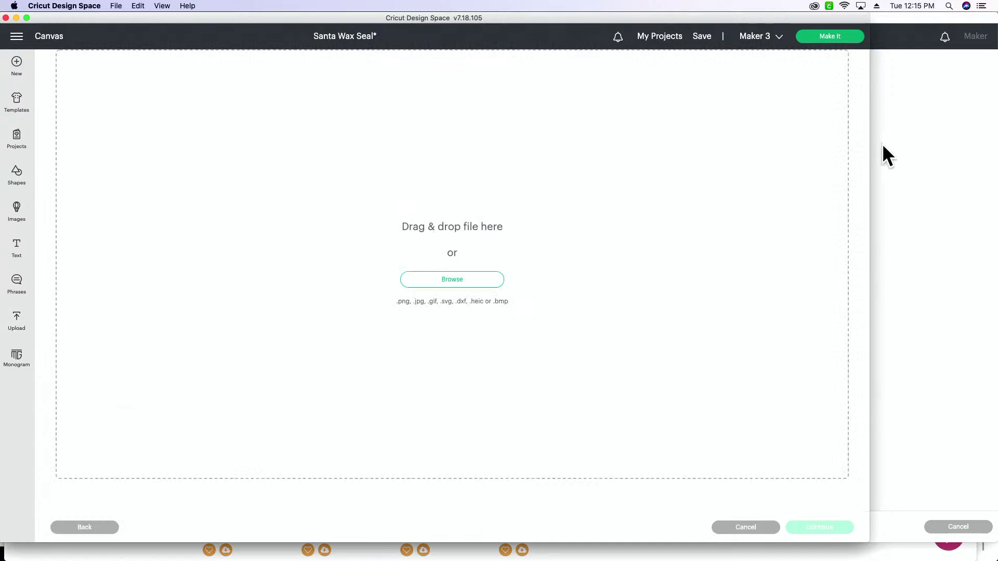
# Step: Close the extra Untitled project window and place the Santa Wax Seal window beside the Downloads window
pyautogui.moveTo(554, 21); pyautogui.dragTo(608, 110)
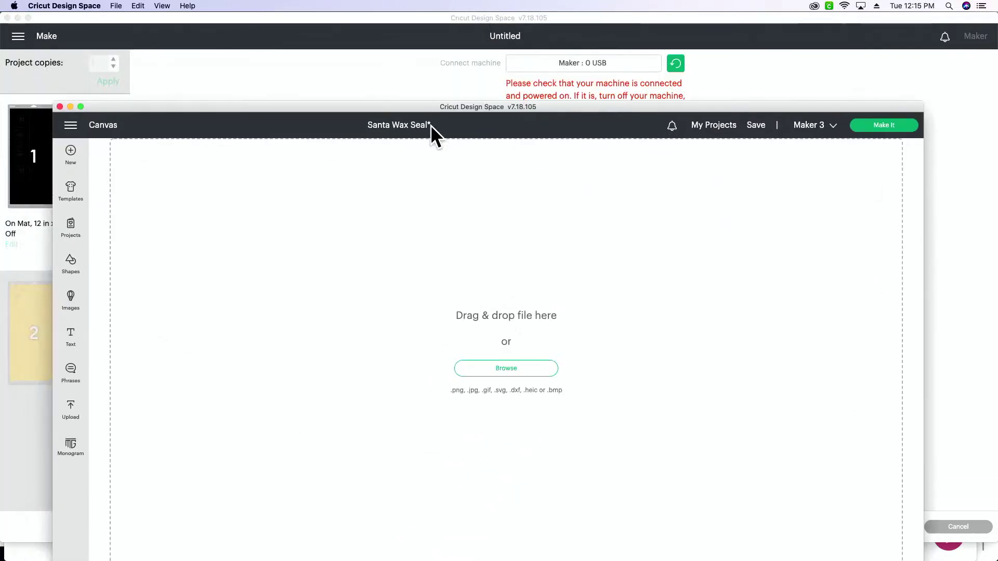
pyautogui.click(7, 18)
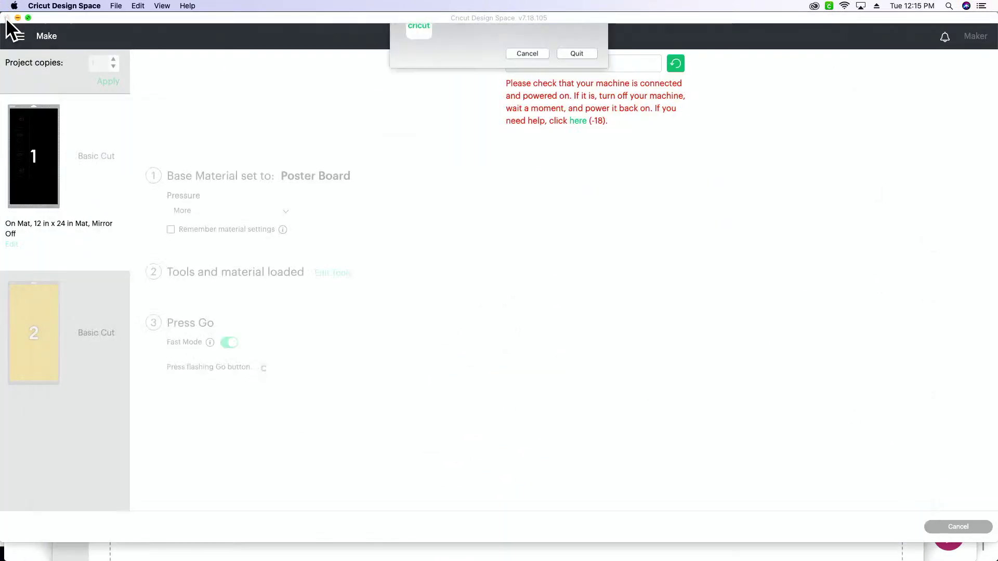
pyautogui.click(588, 75)
pyautogui.moveTo(568, 122); pyautogui.dragTo(567, 50)
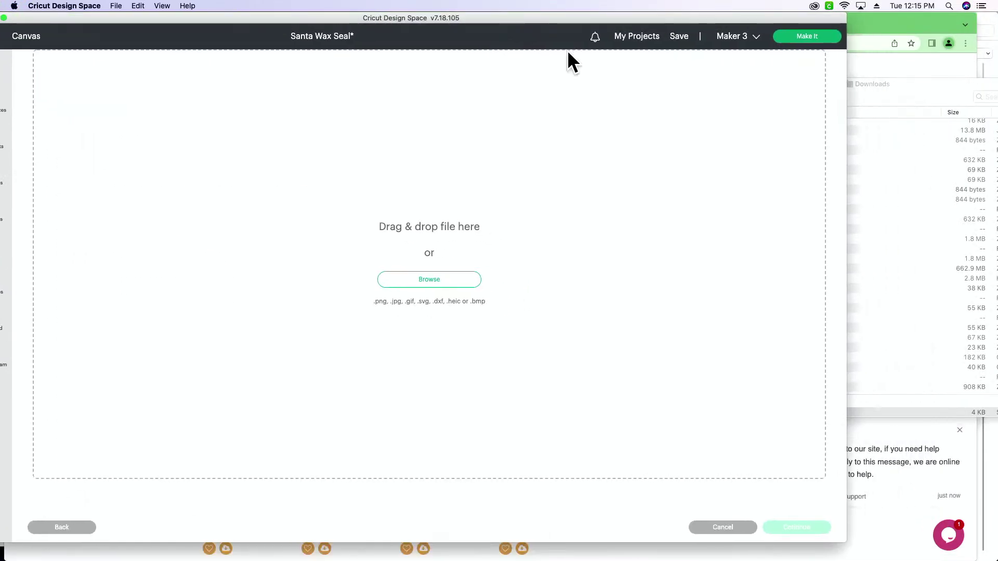
# Step: Upload envelope3.svg from the Downloads folder as a cut image and add it to the canvas
pyautogui.click(904, 98)
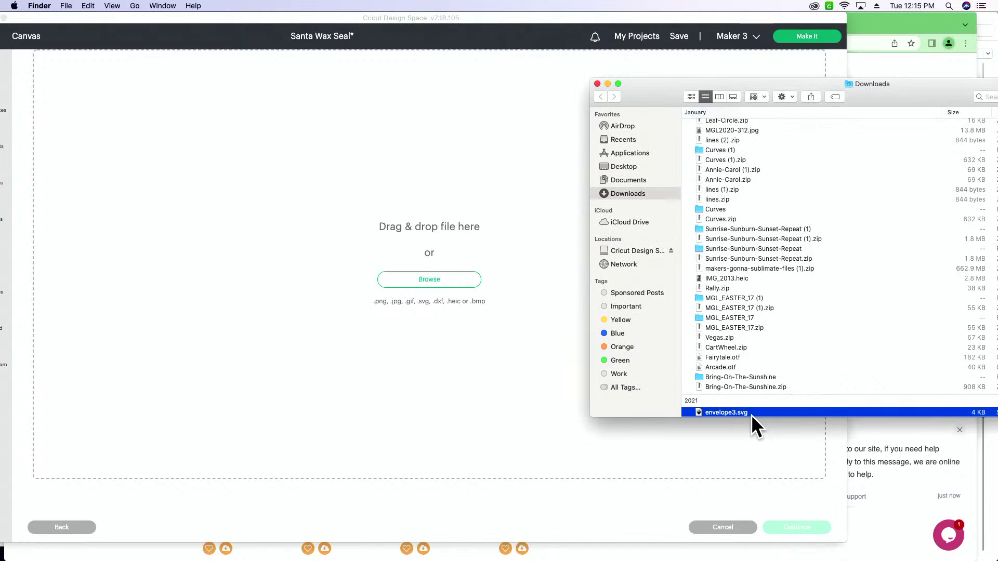
pyautogui.moveTo(751, 414); pyautogui.dragTo(465, 259)
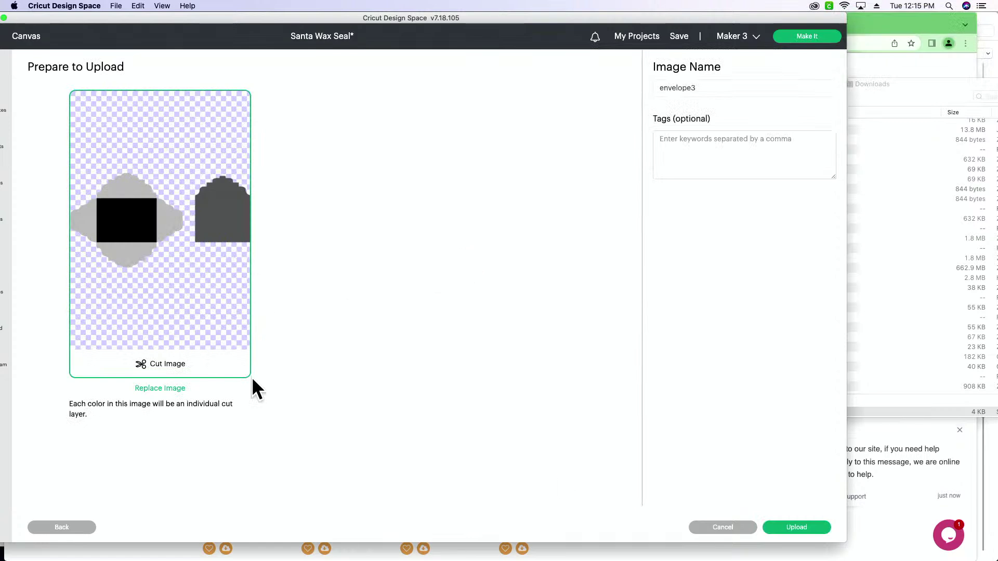
pyautogui.click(794, 528)
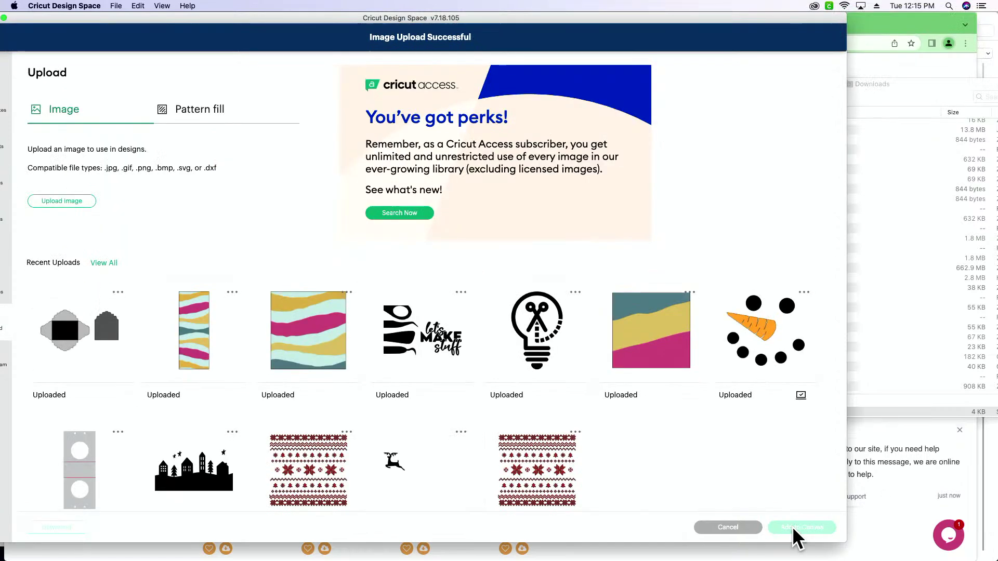
pyautogui.click(36, 370)
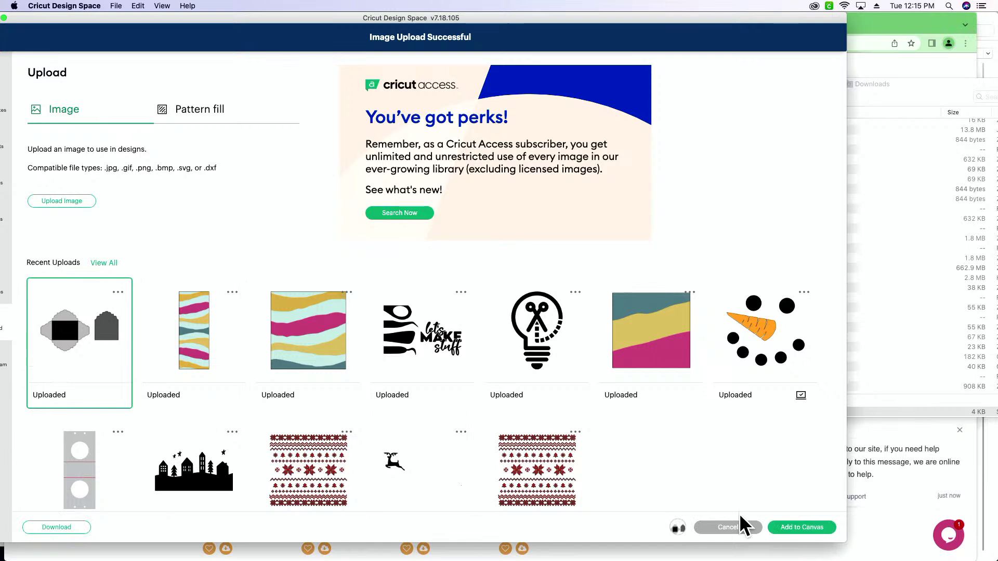
pyautogui.click(803, 528)
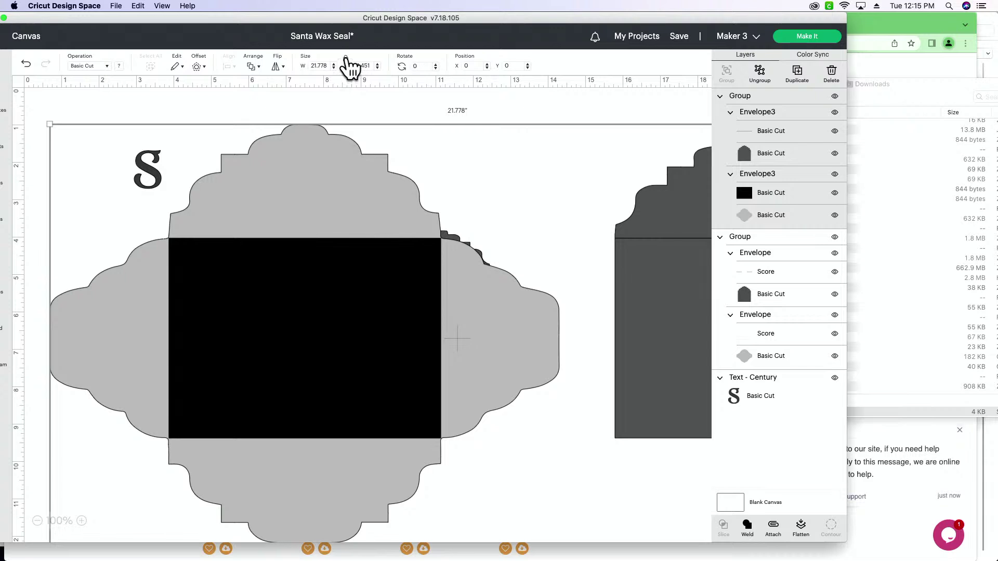
# Step: Set the imported envelope group's width to 5 in and enlarge it proportionally to about 10.1 in wide
pyautogui.click(322, 66)
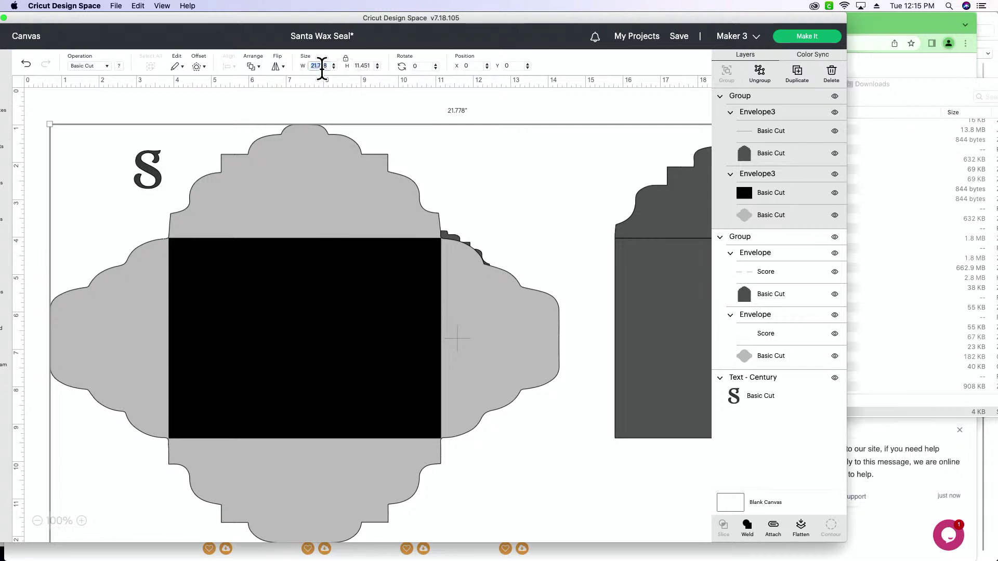
pyautogui.write('5')
pyautogui.press('Return')
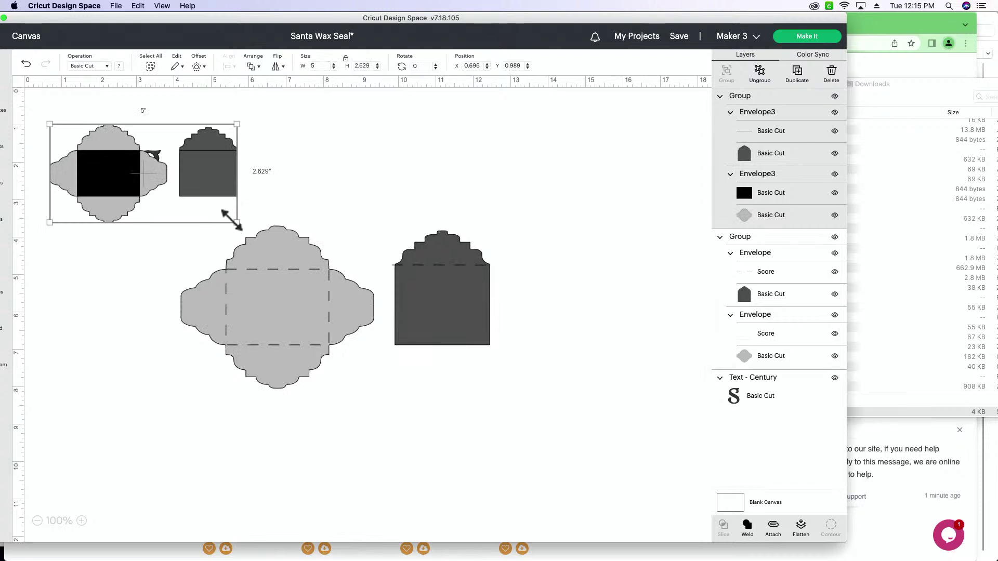
pyautogui.moveTo(235, 222); pyautogui.dragTo(331, 289)
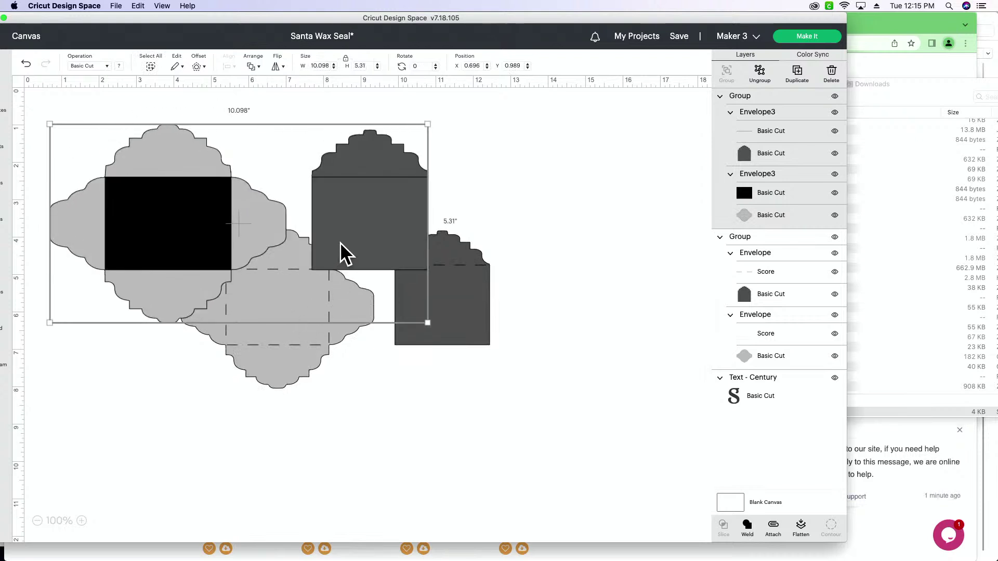
# Step: Separate the two envelope groups, delete the old scored group and move the new one up beside the letter S
pyautogui.moveTo(340, 242); pyautogui.dragTo(411, 441)
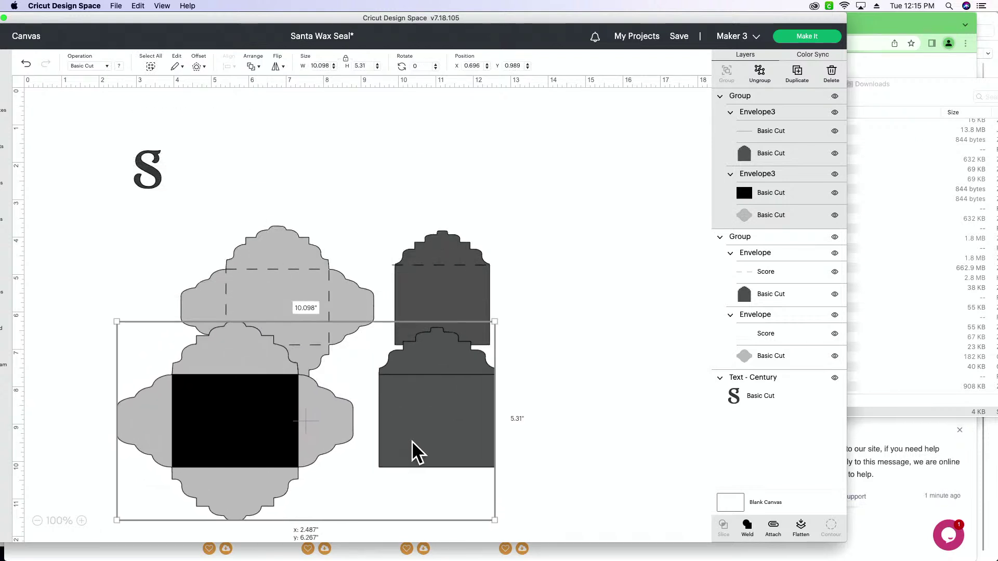
pyautogui.moveTo(234, 443); pyautogui.dragTo(280, 440)
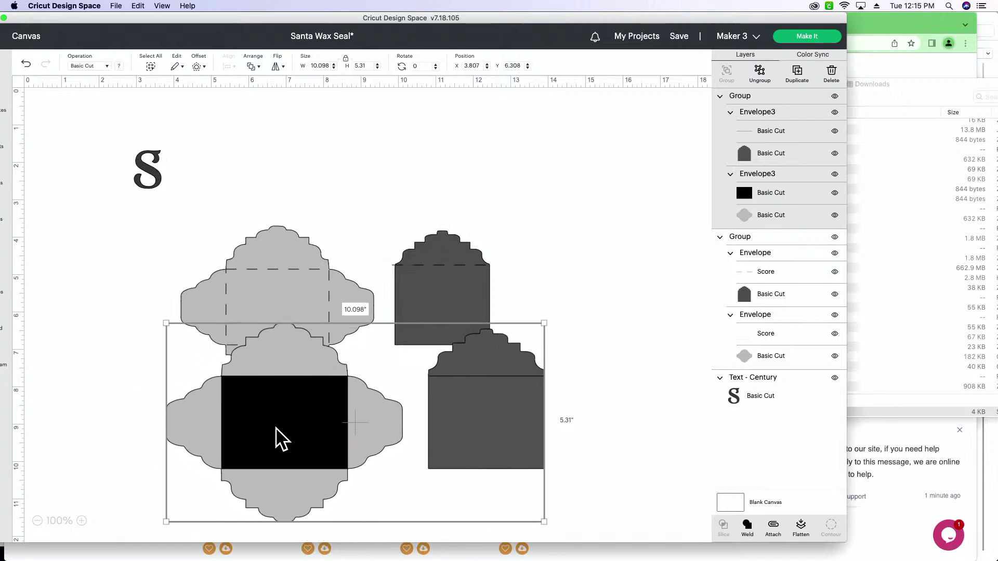
pyautogui.moveTo(265, 236); pyautogui.dragTo(288, 161)
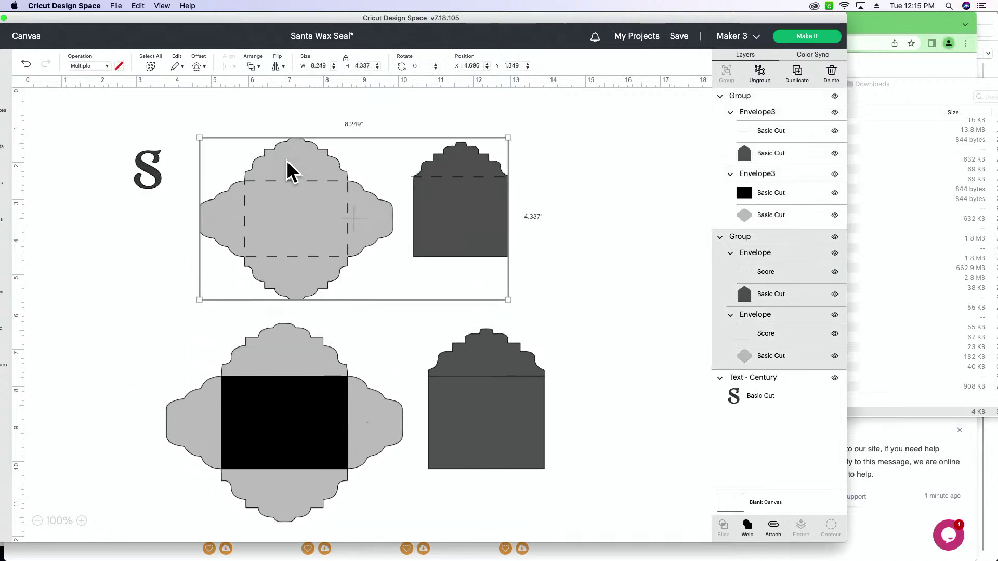
pyautogui.press('Delete')
pyautogui.moveTo(279, 359); pyautogui.dragTo(334, 260)
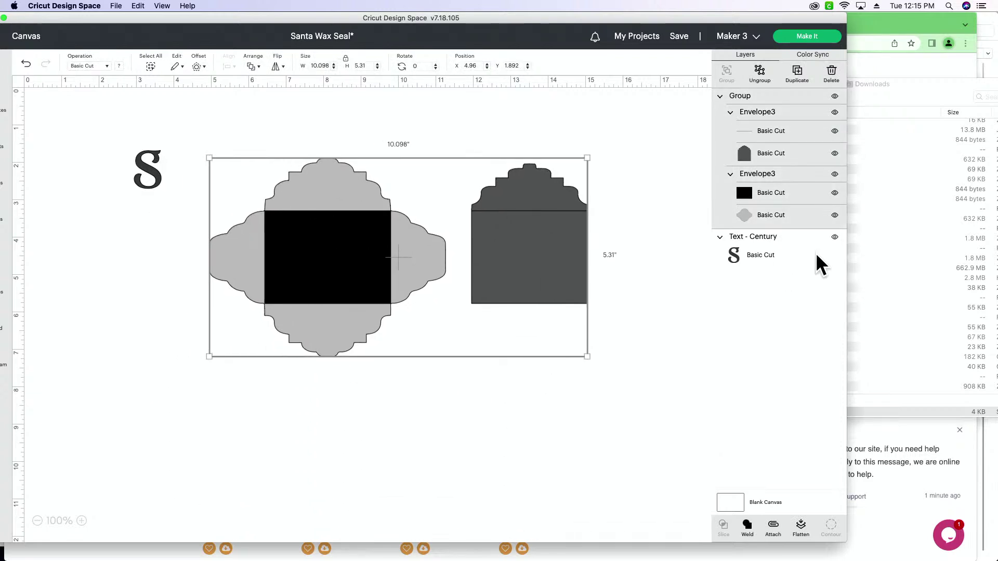
# Step: Change the operation of the black rectangle inside the light grey envelope to Score
pyautogui.click(779, 192)
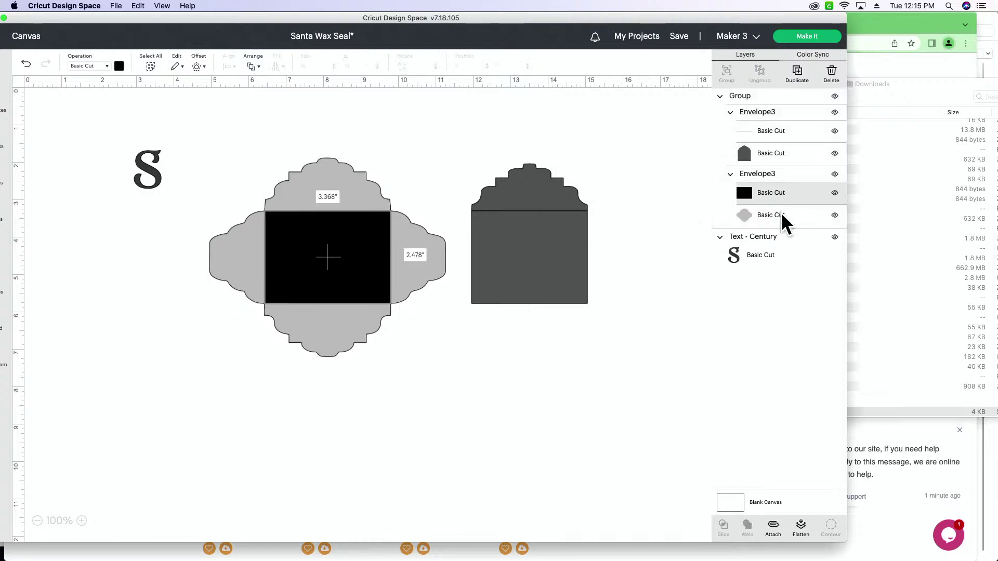
pyautogui.click(775, 136)
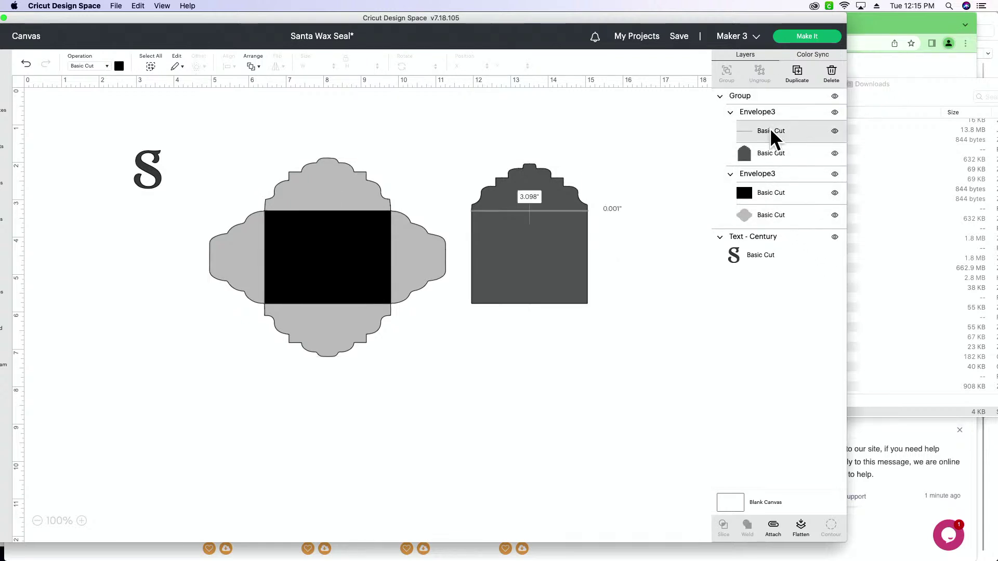
pyautogui.click(780, 194)
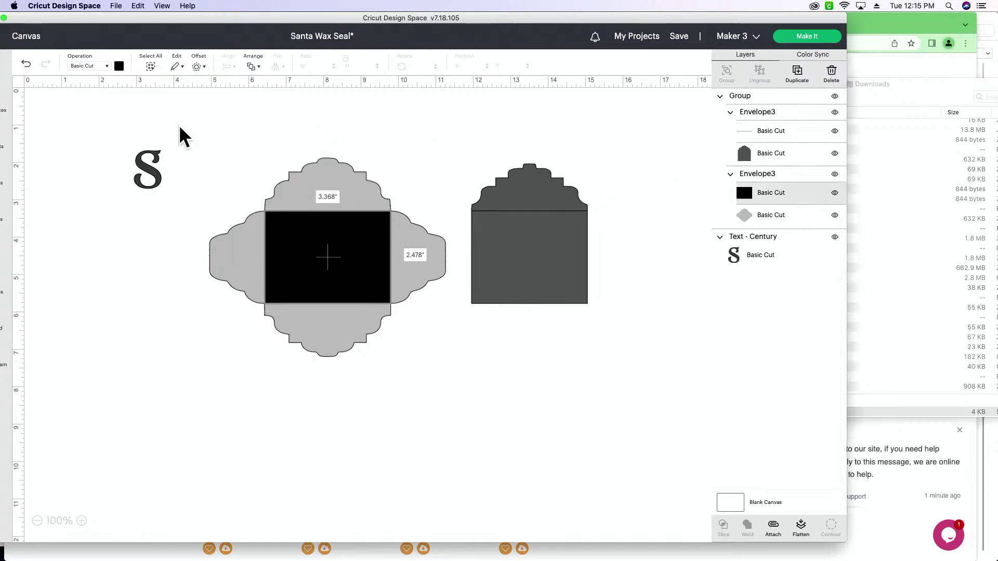
pyautogui.click(89, 67)
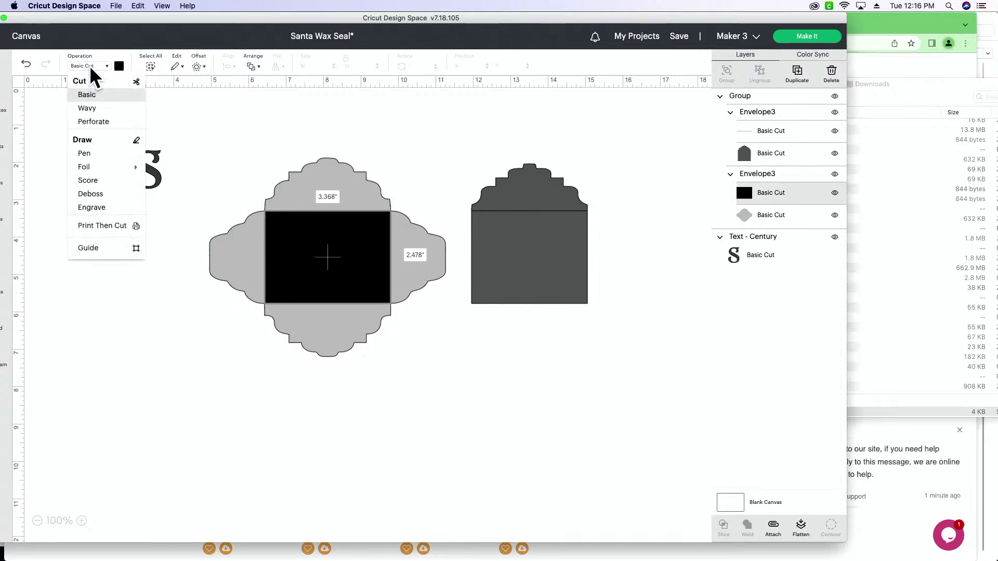
pyautogui.click(88, 180)
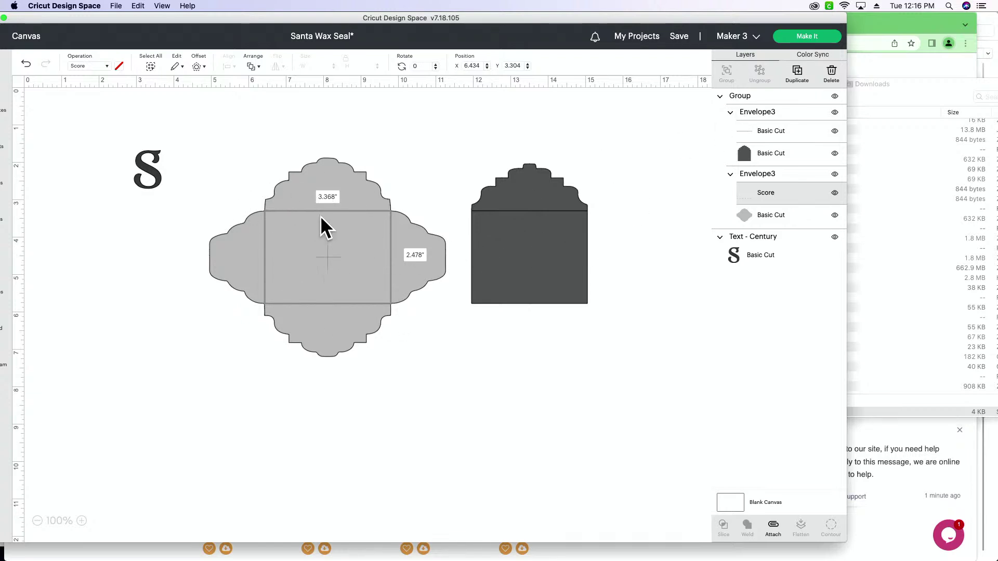
# Step: Change the operation of the fold line across the dark grey envelope liner to Score
pyautogui.click(777, 130)
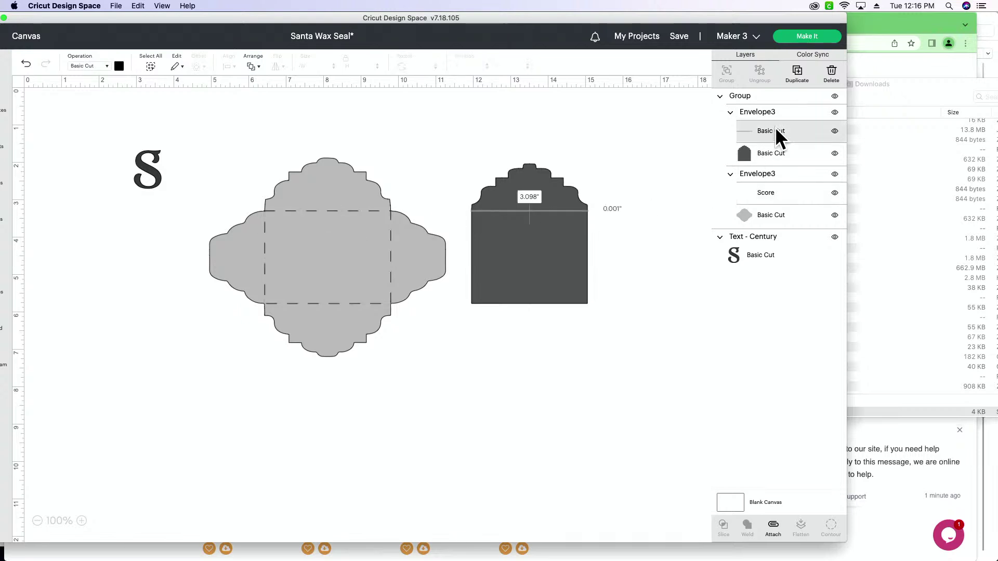
pyautogui.click(91, 66)
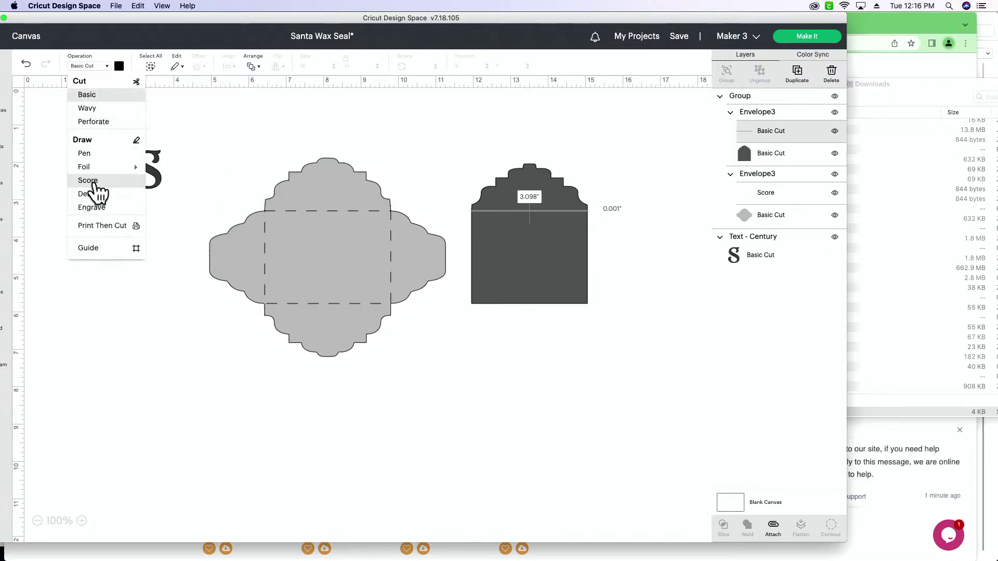
pyautogui.click(95, 182)
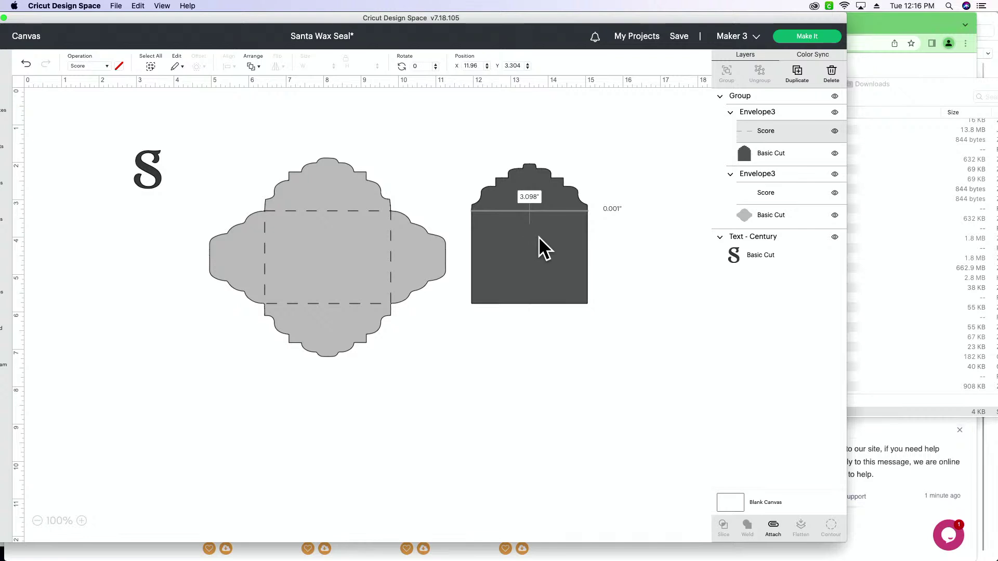
# Step: Enlarge the whole envelope group proportionally to about 12.1 in wide and reposition it close beside the letter S
pyautogui.click(396, 278)
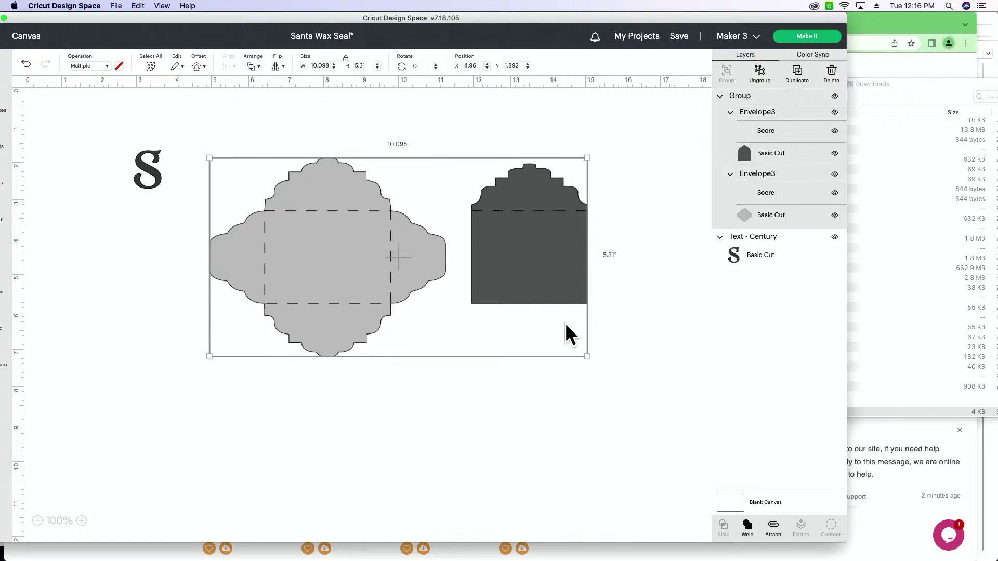
pyautogui.moveTo(584, 355); pyautogui.dragTo(585, 393)
pyautogui.moveTo(578, 310); pyautogui.dragTo(559, 313)
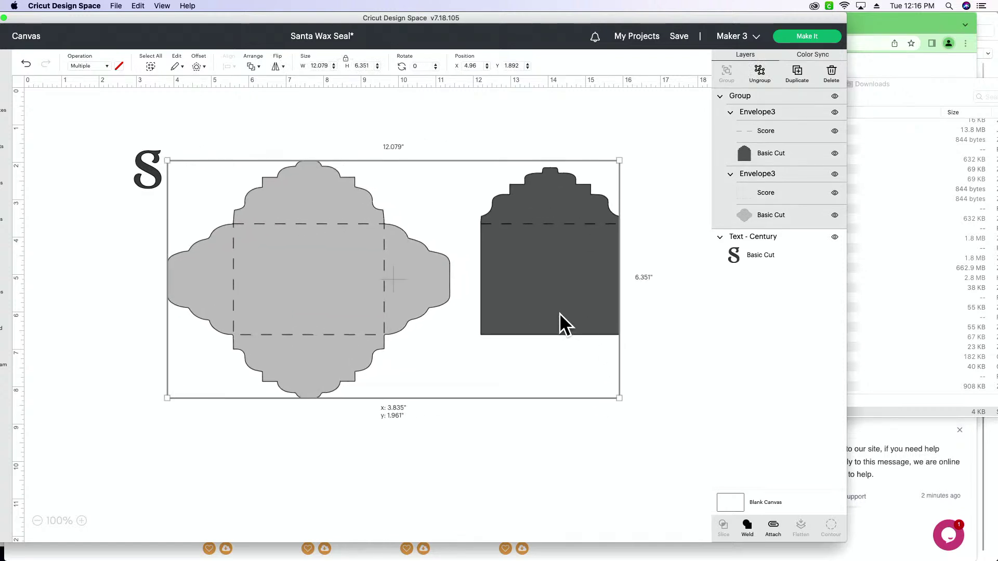
# Step: Ungroup the envelope and its liner, place the dark grey liner over the light grey envelope's middle panel and top flap, and select the envelope
pyautogui.click(758, 71)
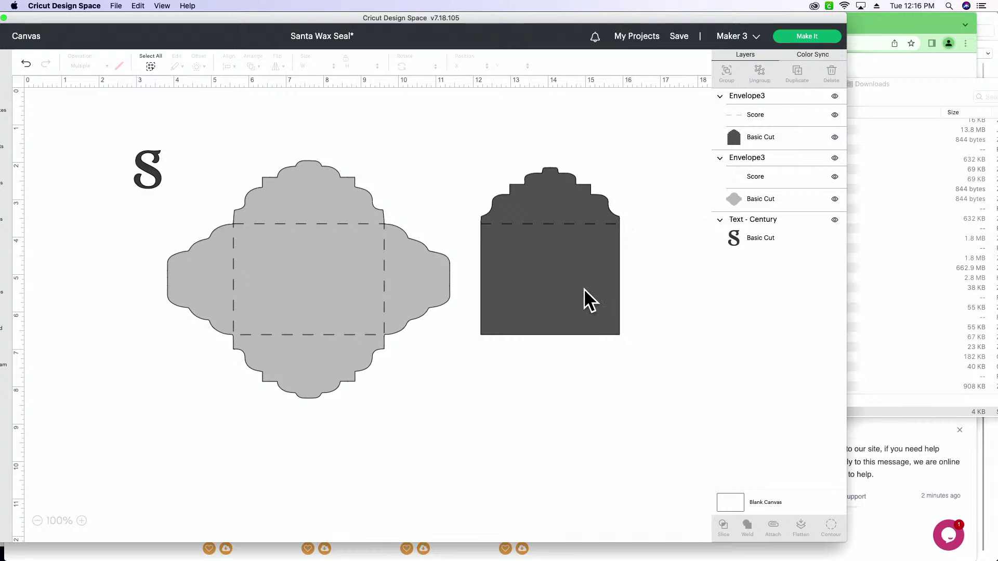
pyautogui.moveTo(585, 289); pyautogui.dragTo(310, 289)
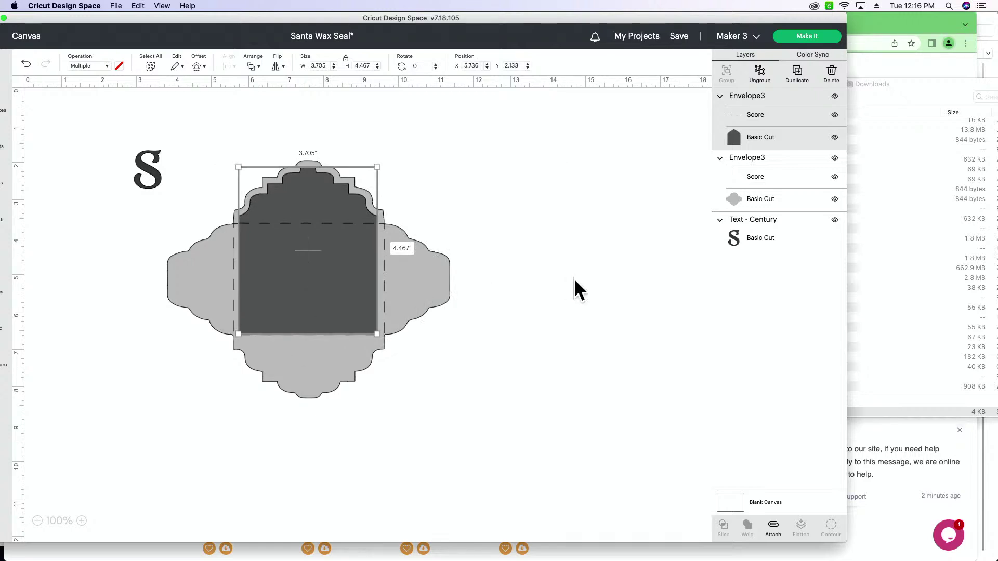
pyautogui.click(574, 279)
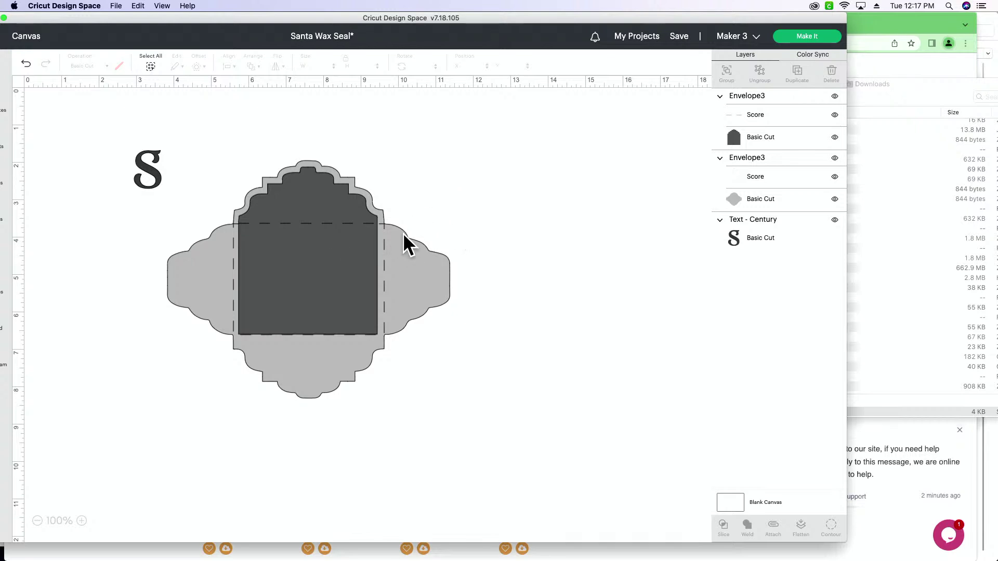
pyautogui.click(407, 246)
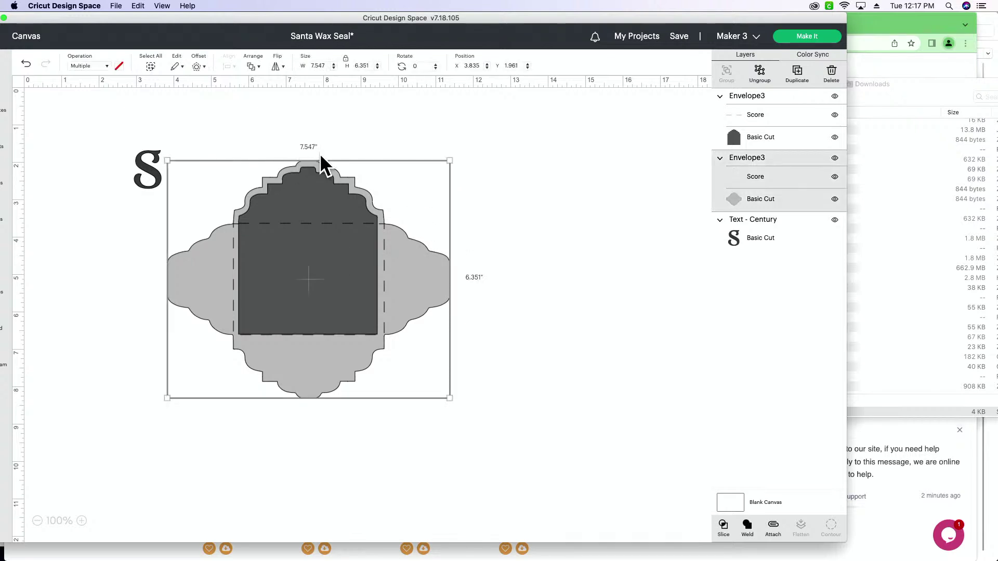